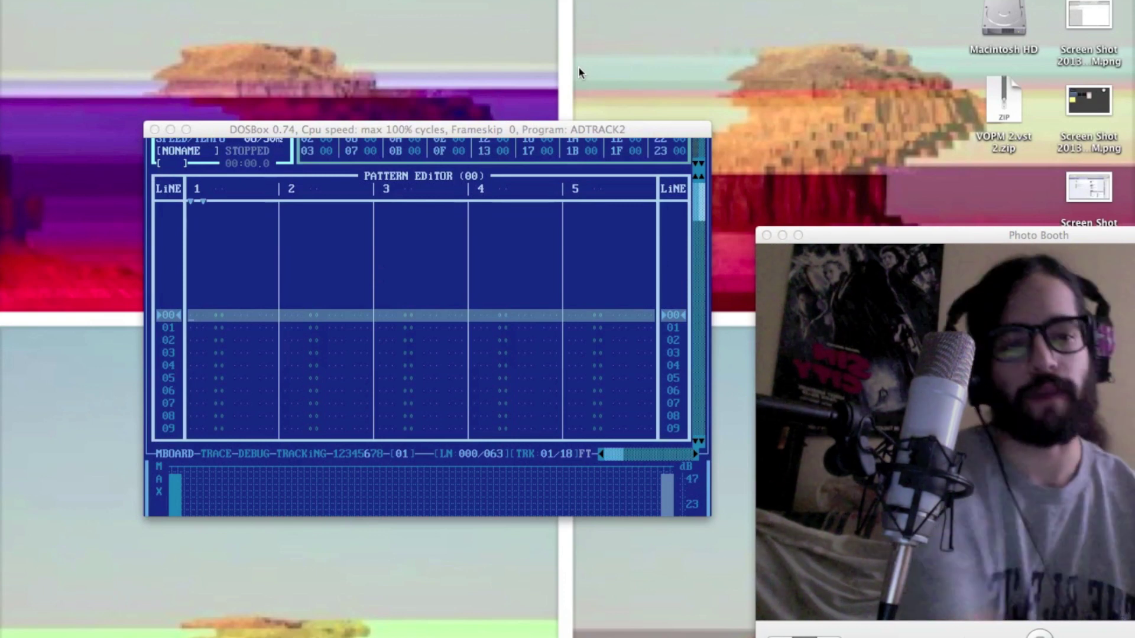
Name instrument 01 'highhat' in the instrument list and open its instrument editor.
{"action": "left_click", "coordinate": [511, 322]}
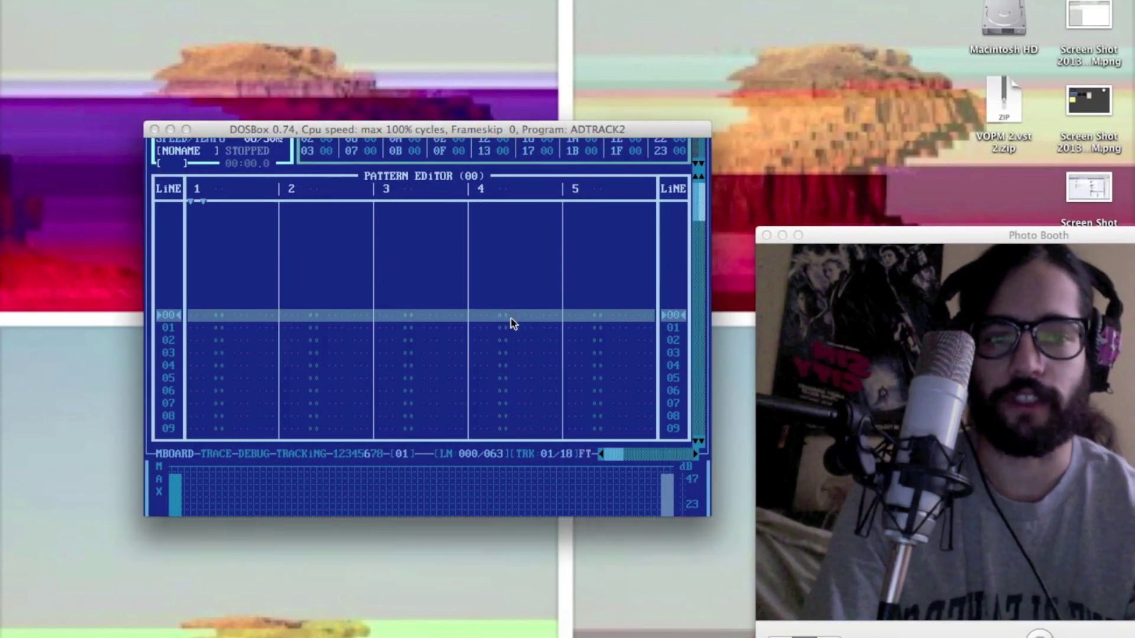
{"action": "key", "text": "ctrl+i"}
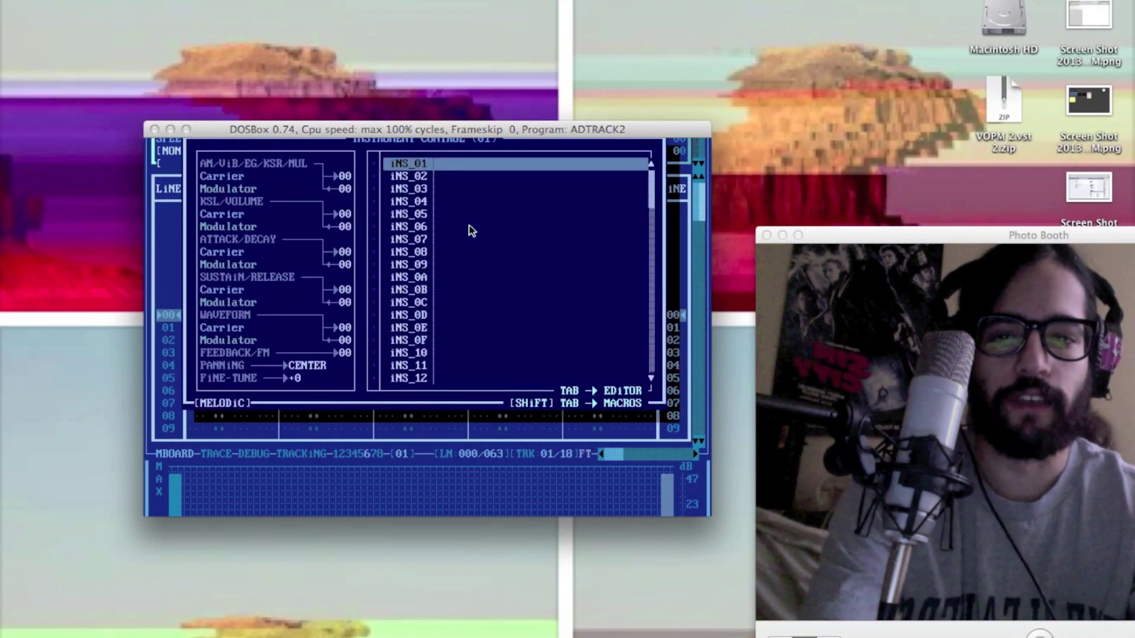
{"action": "type", "text": "highha"}
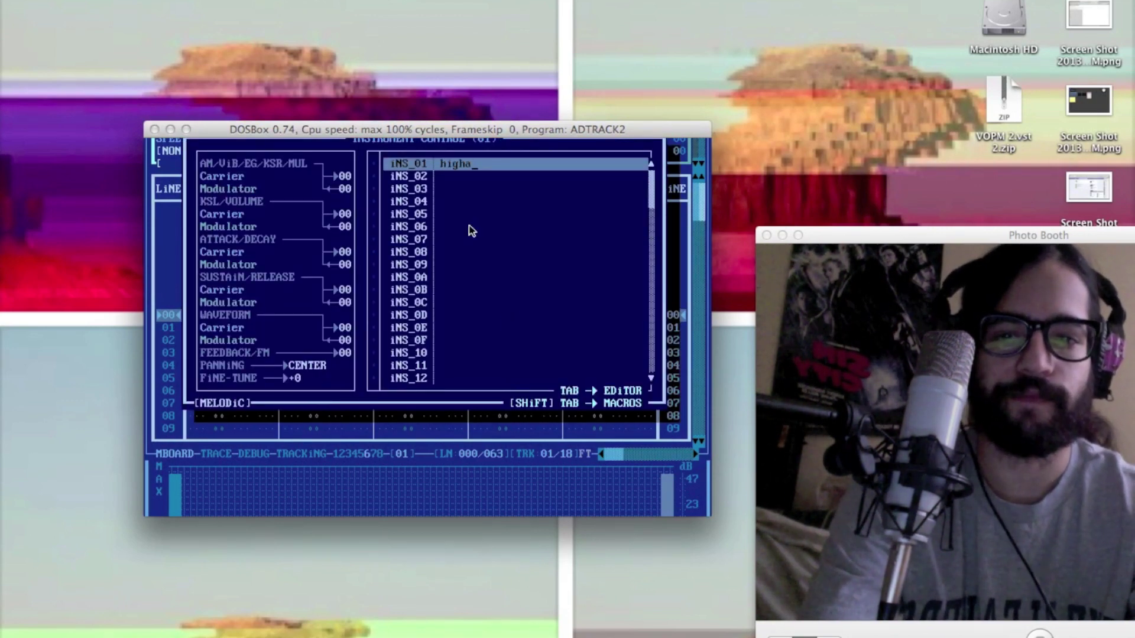
{"action": "key", "text": "BackSpace"}
{"action": "type", "text": "hat"}
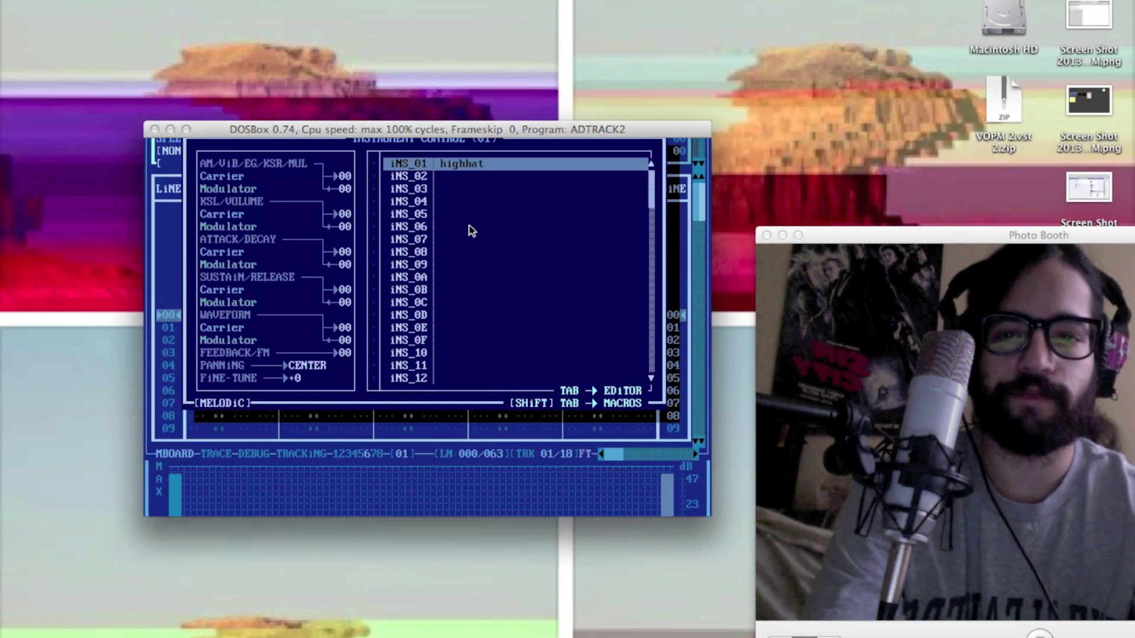
{"action": "key", "text": "Tab"}
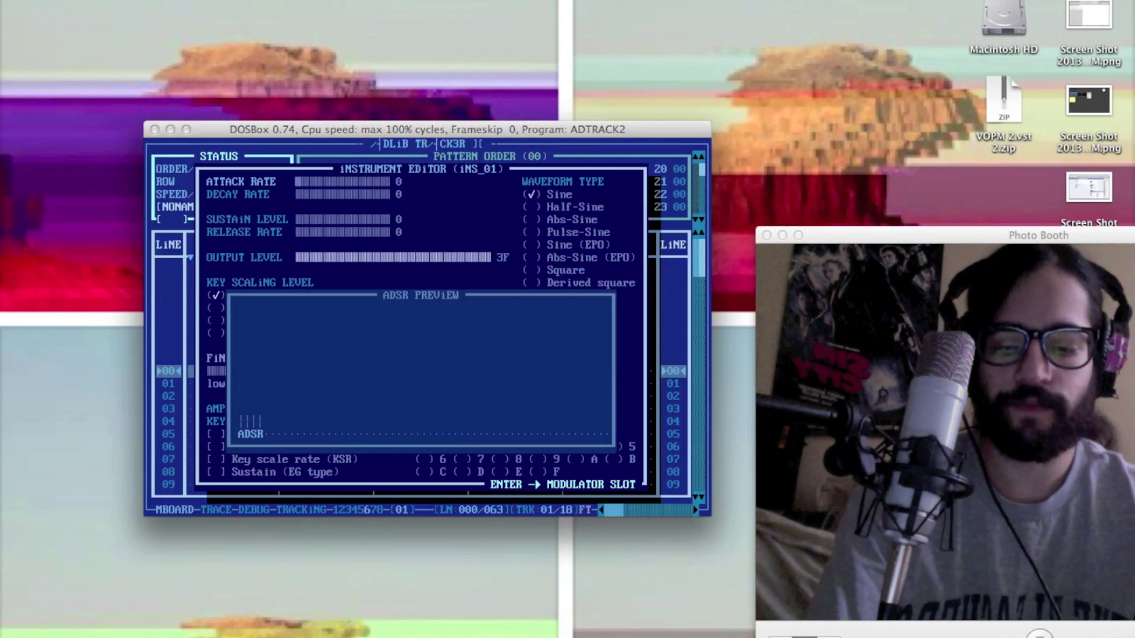
Raise the attack rate to F on both the modulator and carrier operators.
{"action": "key", "text": "Right"}
{"action": "key", "text": "Right"}
{"action": "key", "text": "Right"}
{"action": "key", "text": "Right"}
{"action": "key", "text": "Right"}
{"action": "key", "text": "Right"}
{"action": "key", "text": "Right"}
{"action": "key", "text": "Right"}
{"action": "key", "text": "Right"}
{"action": "key", "text": "Right"}
{"action": "key", "text": "Right"}
{"action": "key", "text": "Right"}
{"action": "key", "text": "Right"}
{"action": "key", "text": "Right"}
{"action": "key", "text": "Right"}
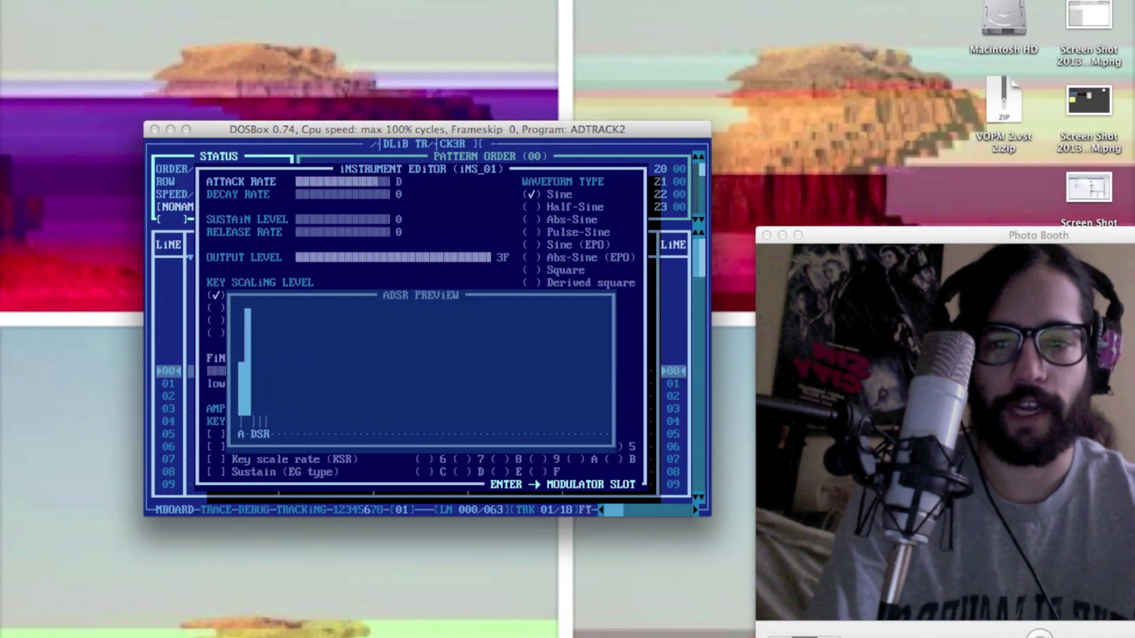
{"action": "key", "text": "Return"}
{"action": "key", "text": "Right"}
{"action": "key", "text": "Right"}
{"action": "key", "text": "Right"}
{"action": "key", "text": "Right"}
{"action": "key", "text": "Right"}
{"action": "key", "text": "Right"}
{"action": "key", "text": "Right"}
{"action": "key", "text": "Right"}
{"action": "key", "text": "Right"}
{"action": "key", "text": "Right"}
{"action": "key", "text": "Right"}
{"action": "key", "text": "Right"}
{"action": "key", "text": "Right"}
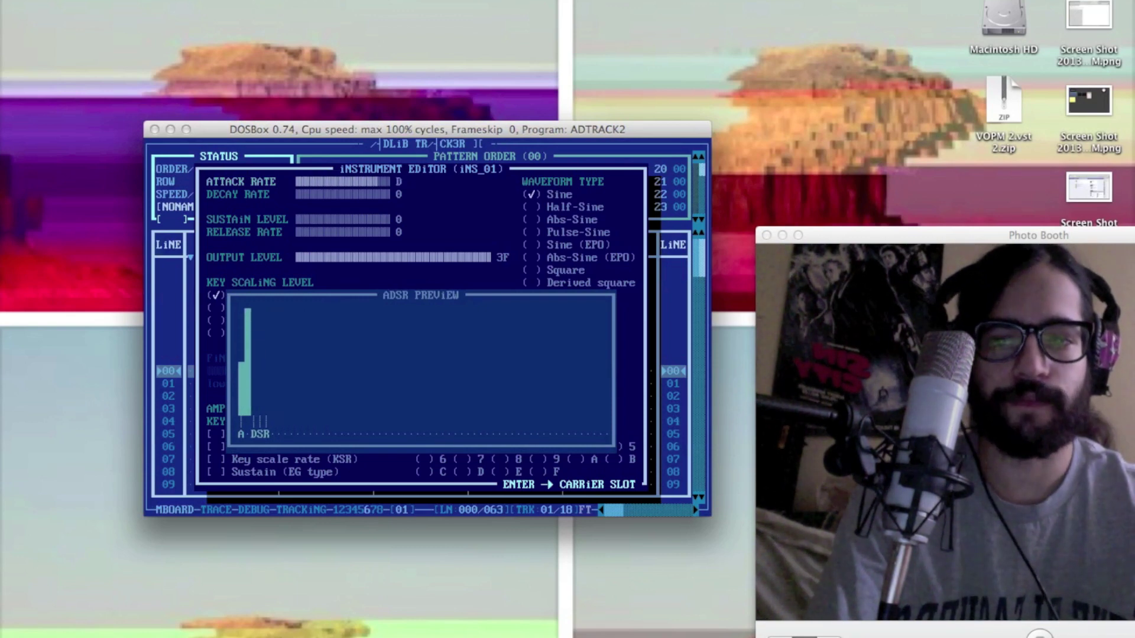
{"action": "key", "text": "Right"}
{"action": "key", "text": "Right"}
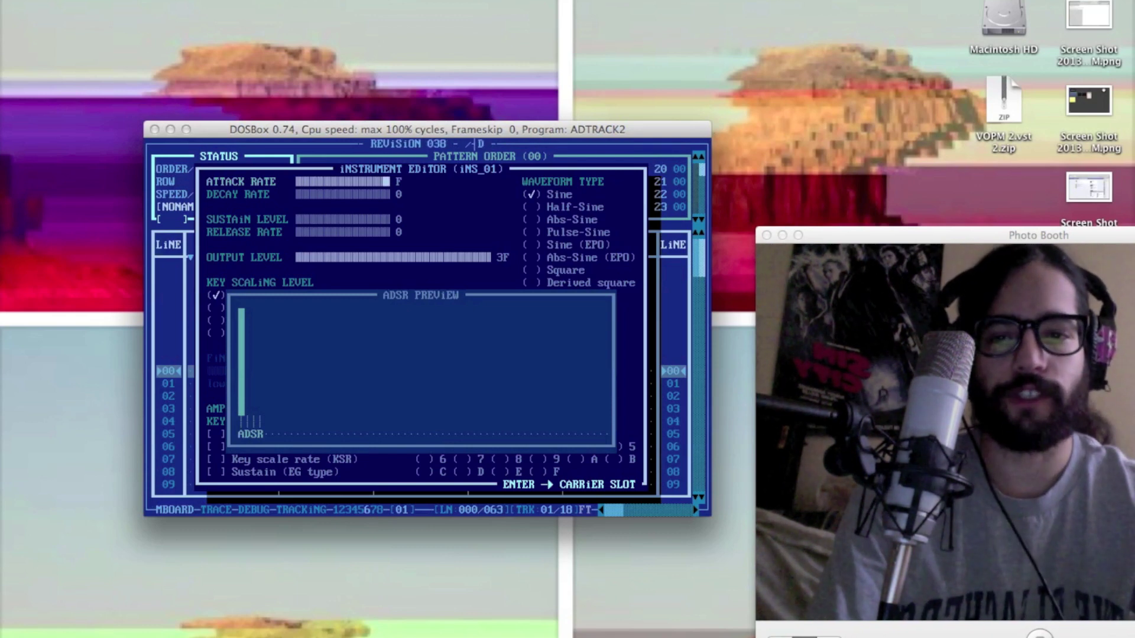
Set the release rate to 7 on the modulator and the carrier.
{"action": "key", "text": "Tab"}
{"action": "key", "text": "shift+Tab"}
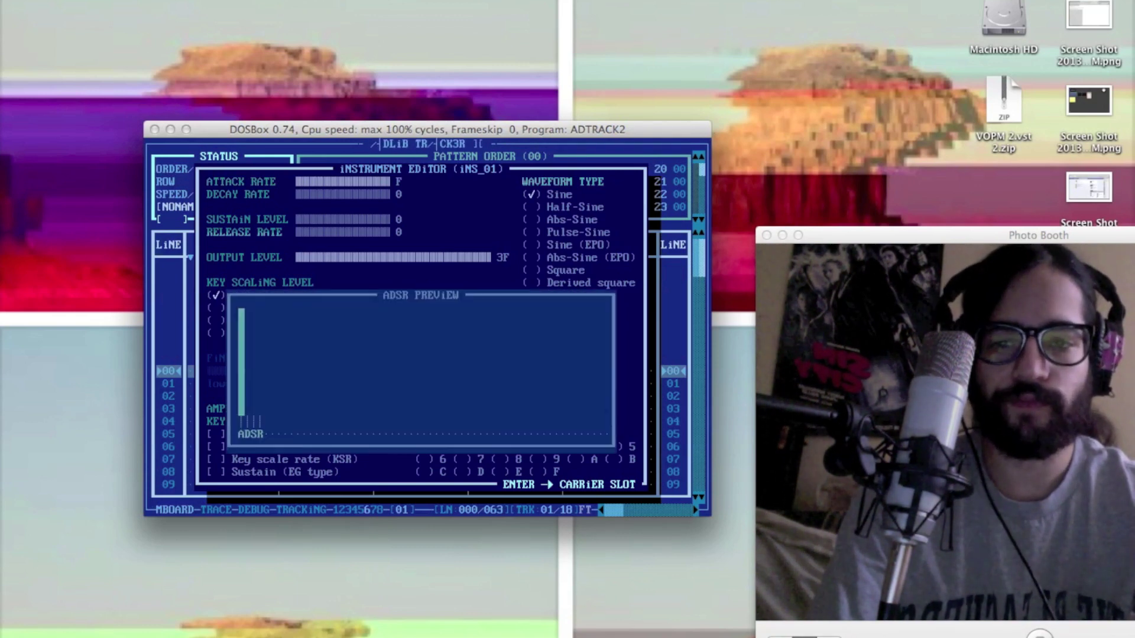
{"action": "key", "text": "Return"}
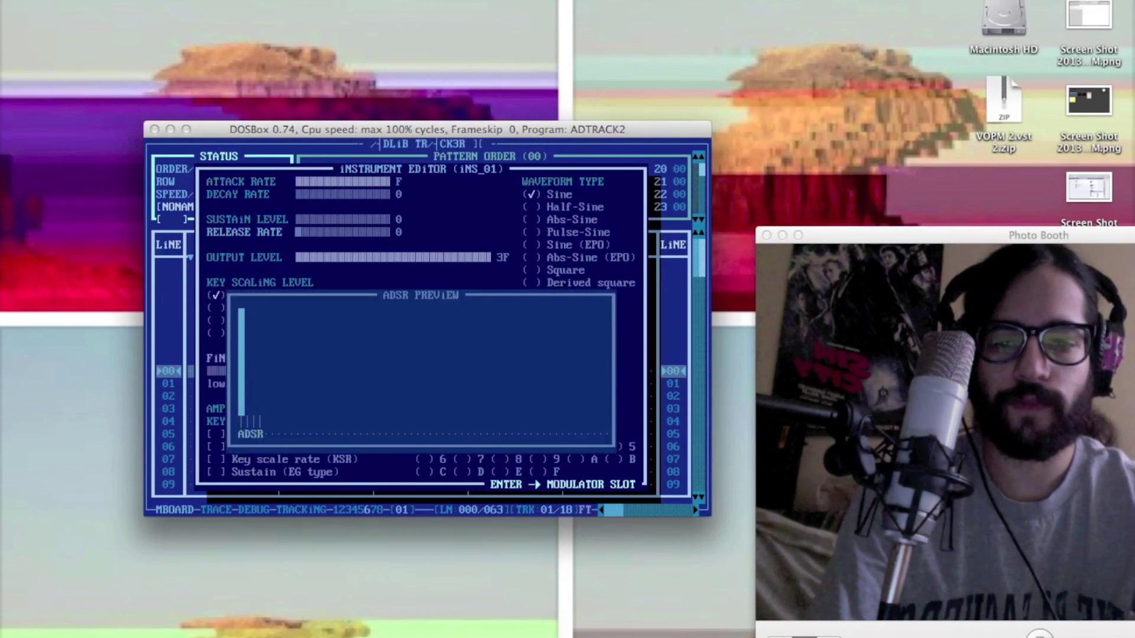
{"action": "key", "text": "Right"}
{"action": "key", "text": "Right"}
{"action": "key", "text": "Right"}
{"action": "key", "text": "Right"}
{"action": "key", "text": "Right"}
{"action": "key", "text": "Right"}
{"action": "key", "text": "Right"}
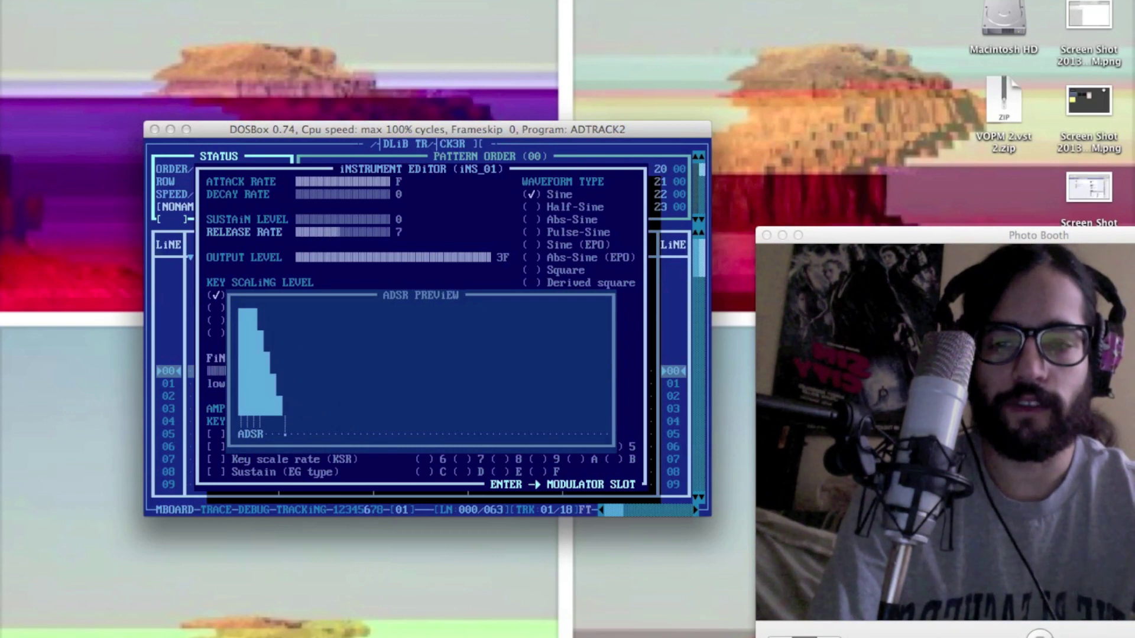
{"action": "key", "text": "Return"}
{"action": "key", "text": "Right"}
{"action": "key", "text": "Right"}
{"action": "key", "text": "Right"}
{"action": "key", "text": "Right"}
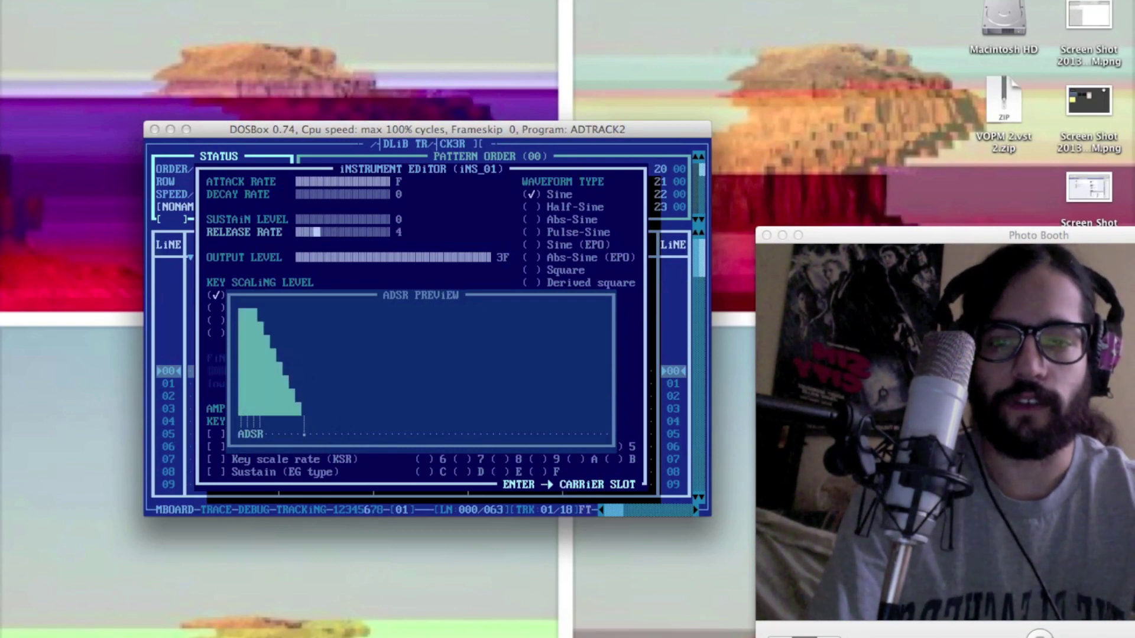
{"action": "key", "text": "Right"}
{"action": "key", "text": "Right"}
{"action": "key", "text": "Right"}
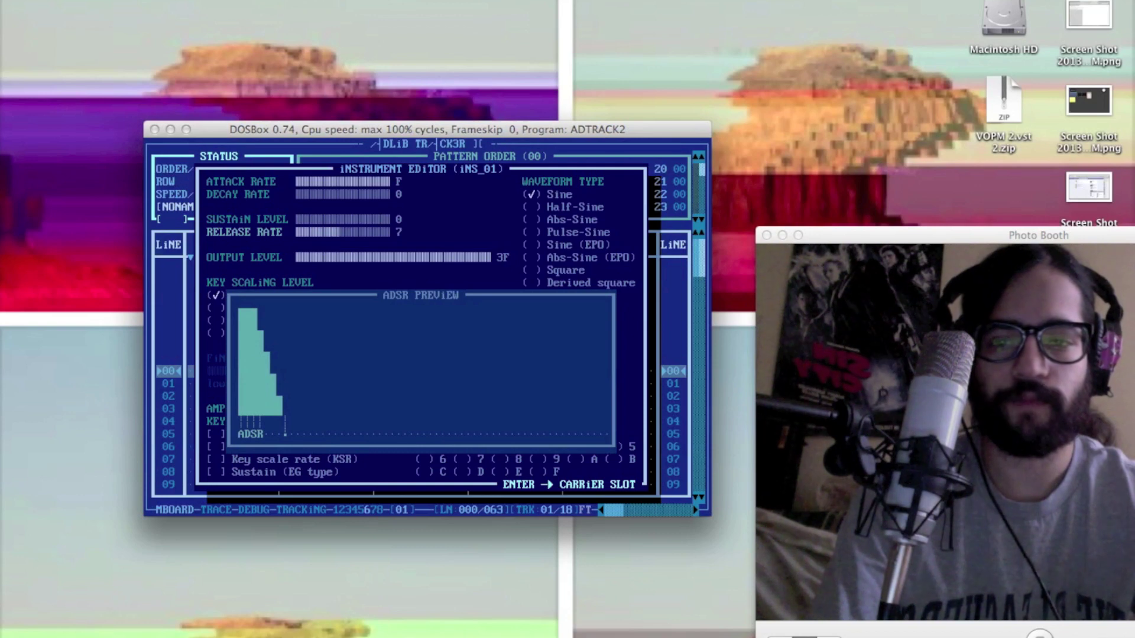
Set the frequency multipliers to E on one operator and 8 on the other.
{"action": "key", "text": "Tab"}
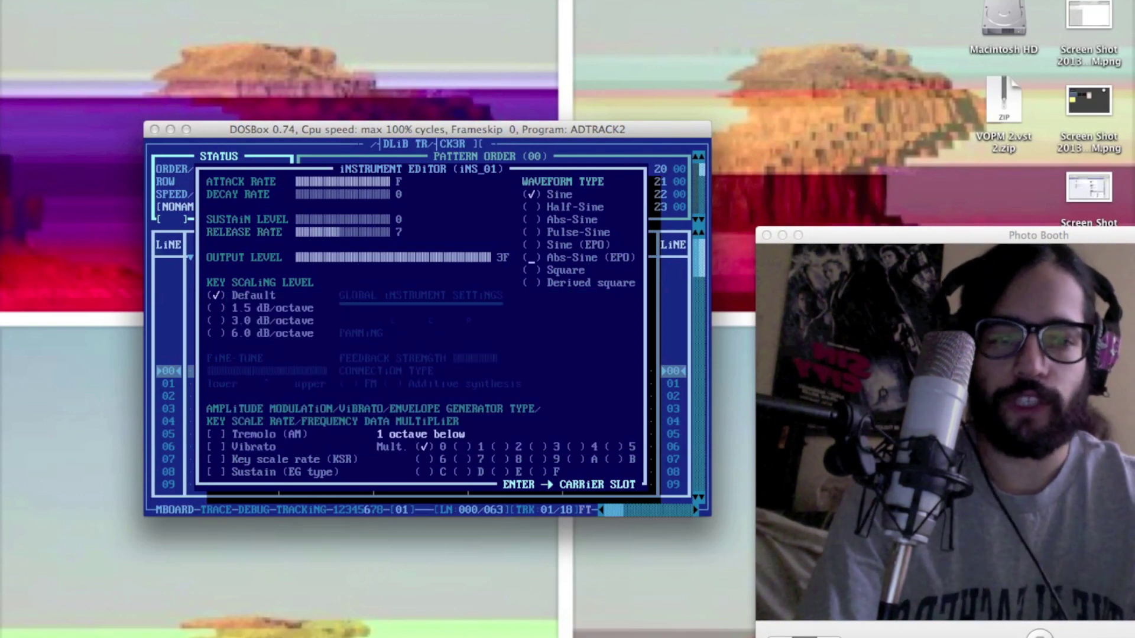
{"action": "key", "text": "Tab"}
{"action": "key", "text": "Tab"}
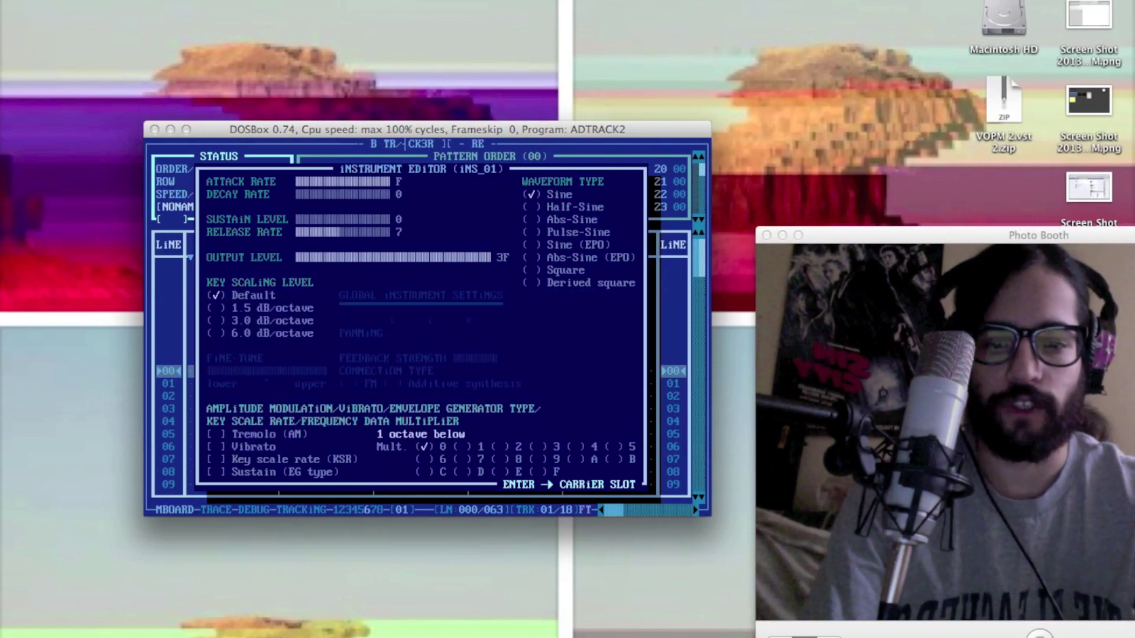
{"action": "key", "text": "Tab"}
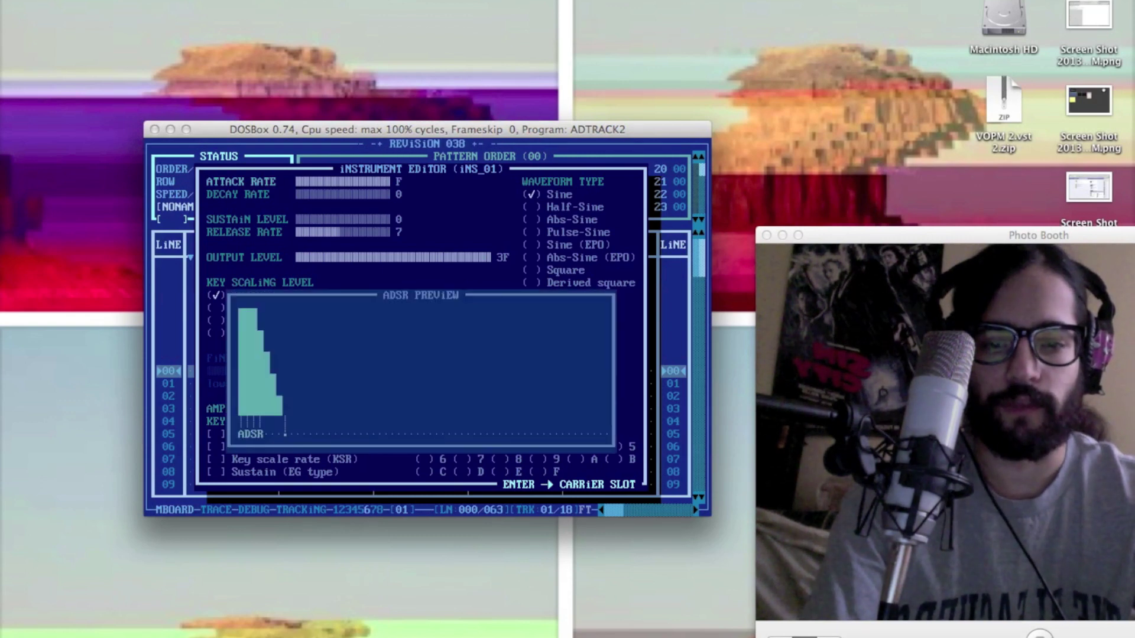
{"action": "key", "text": "Down"}
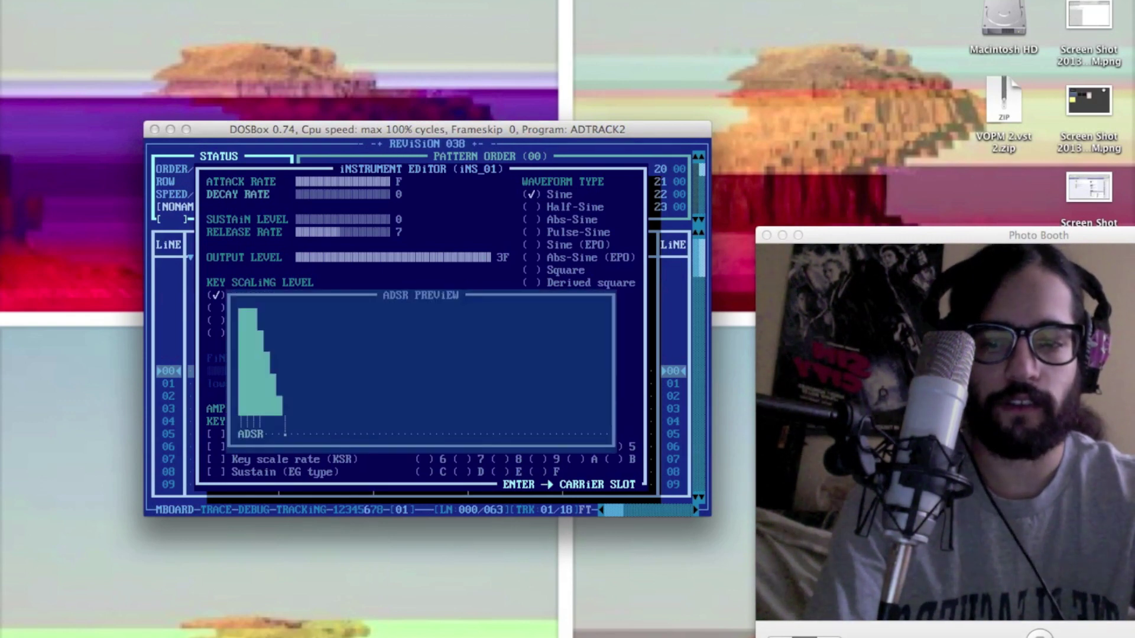
{"action": "key", "text": "Down"}
{"action": "key", "text": "Down"}
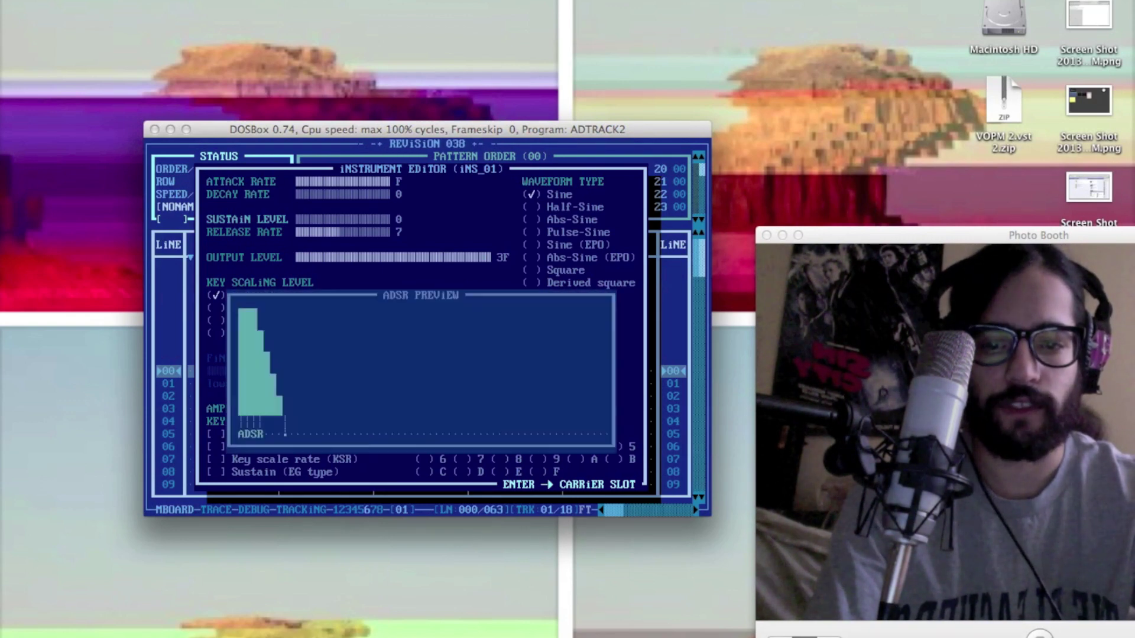
{"action": "key", "text": "Tab"}
{"action": "key", "text": "Tab"}
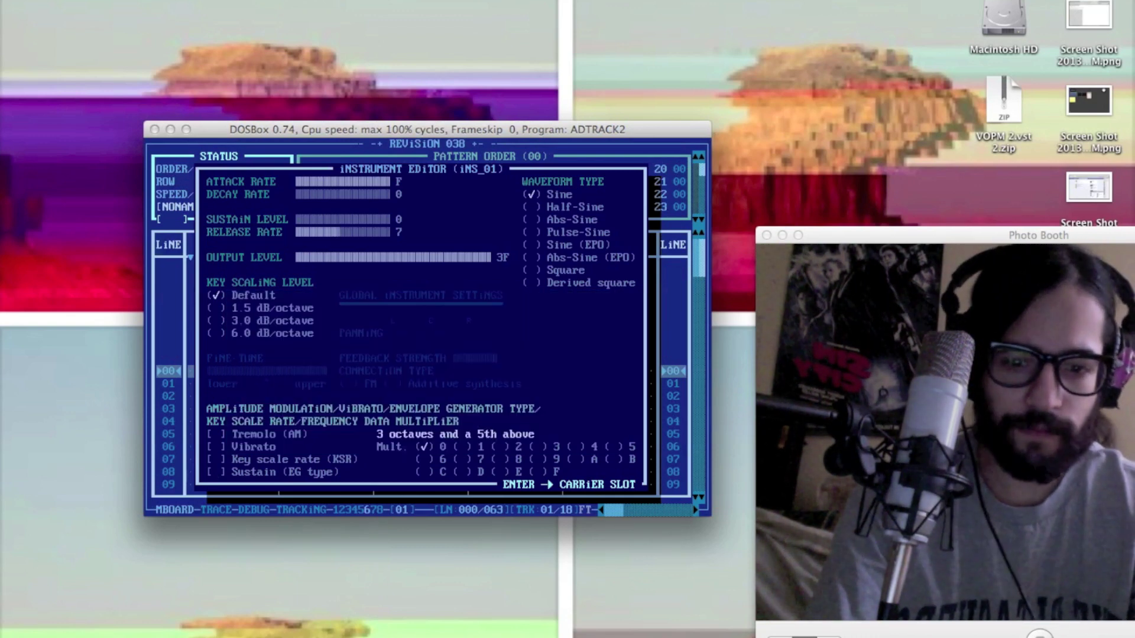
{"action": "key", "text": "Right"}
{"action": "key", "text": "space"}
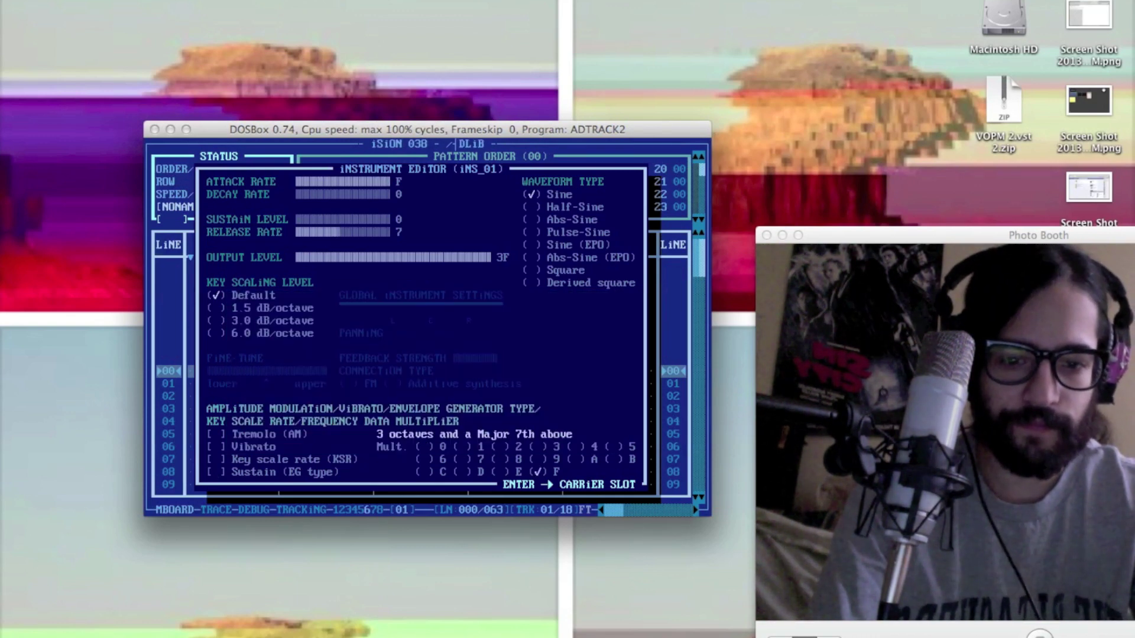
{"action": "key", "text": "Return"}
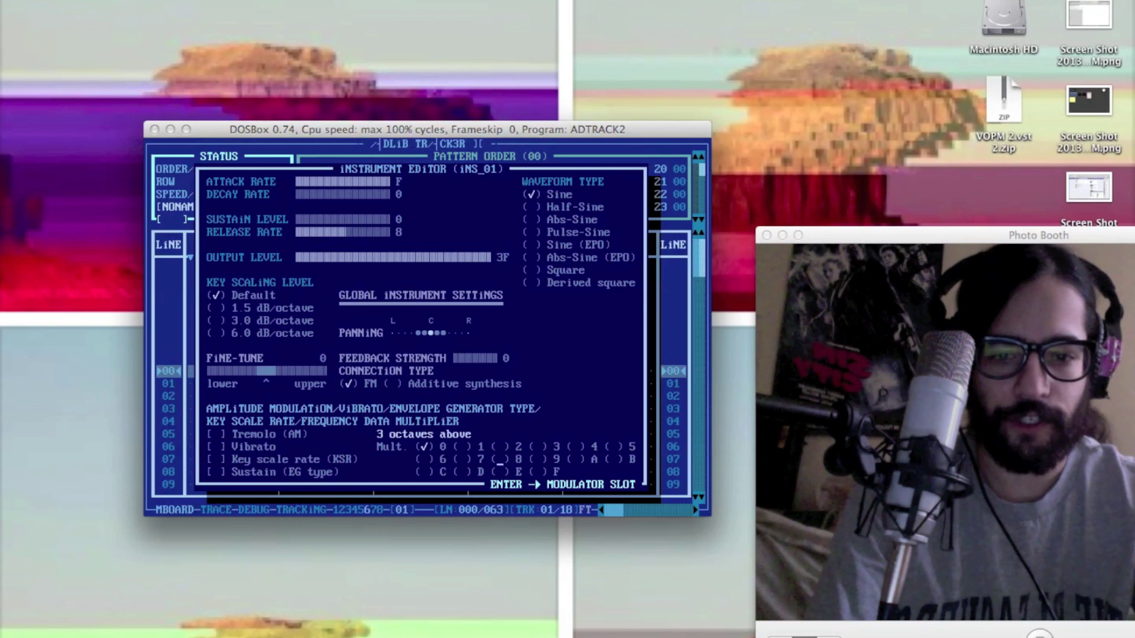
{"action": "key", "text": "space"}
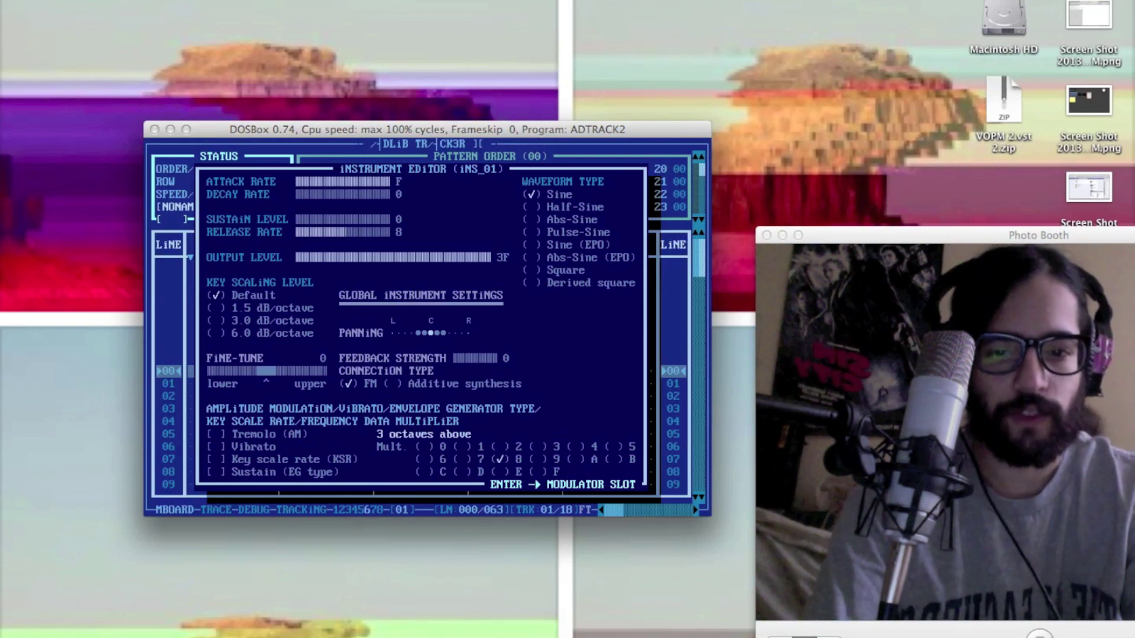
Raise the feedback strength from 0 to 7.
{"action": "key", "text": "shift+Tab"}
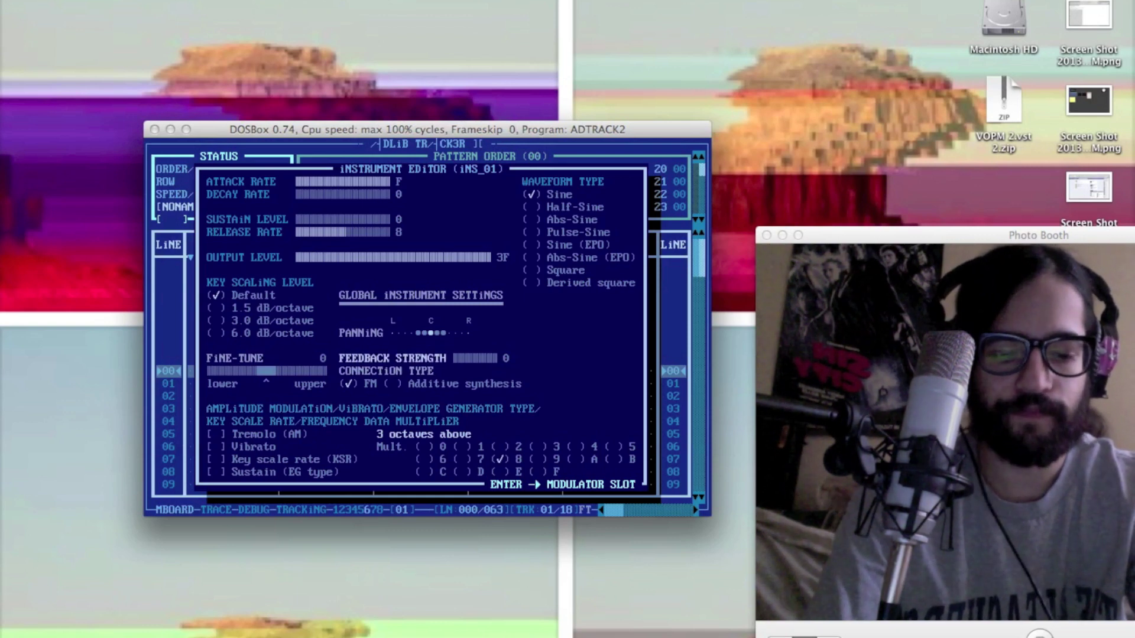
{"action": "key", "text": "Right"}
{"action": "key", "text": "Right"}
{"action": "key", "text": "Right"}
{"action": "key", "text": "Right"}
{"action": "key", "text": "Right"}
{"action": "key", "text": "Right"}
{"action": "key", "text": "Right"}
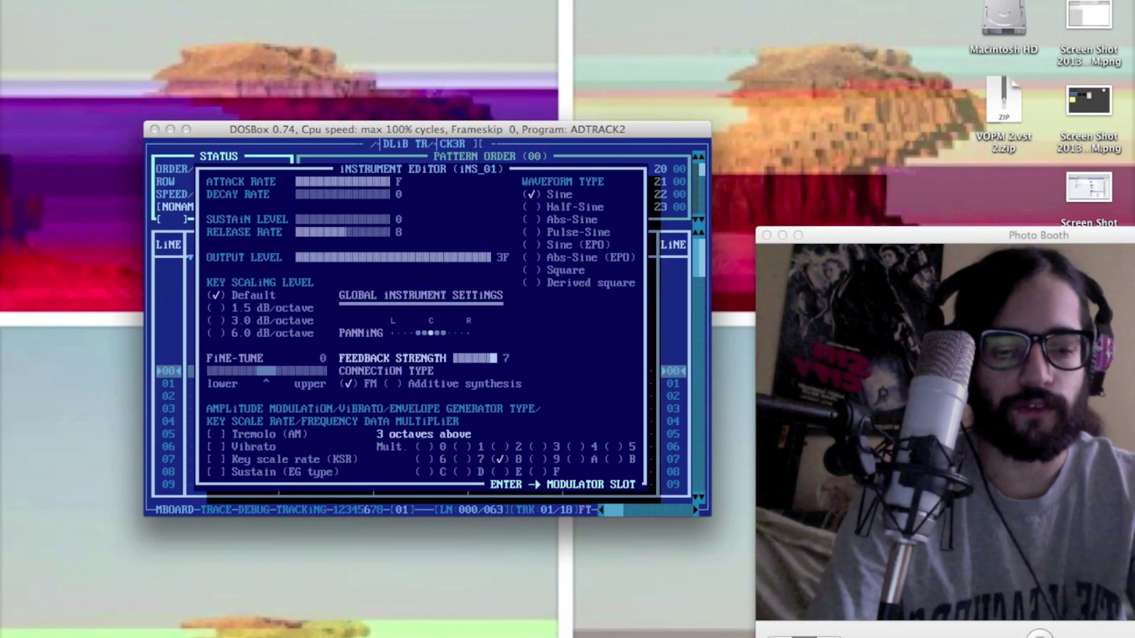
{"action": "key", "text": "Return"}
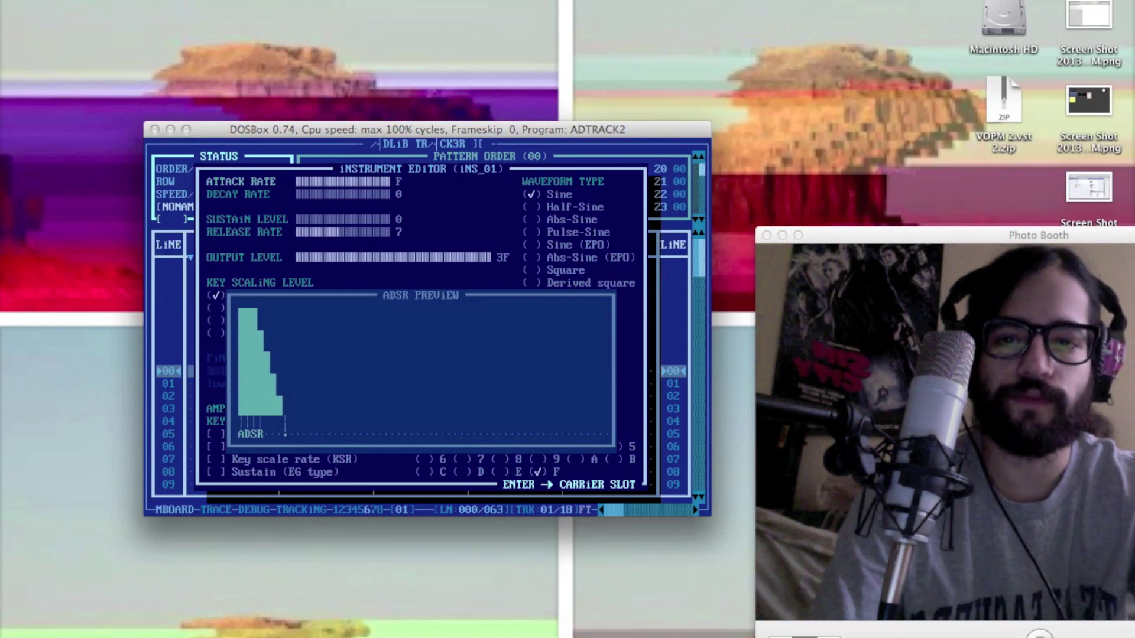
{"action": "key", "text": "Return"}
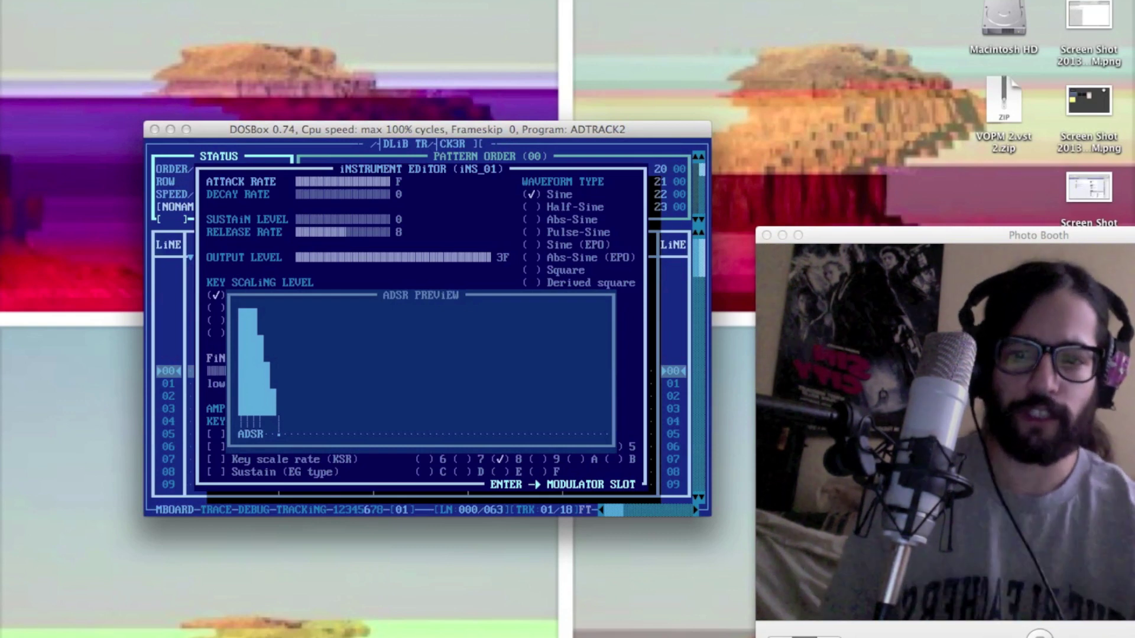
Return to the envelope settings and lower the modulator's release rate to 7.
{"action": "key", "text": "Tab"}
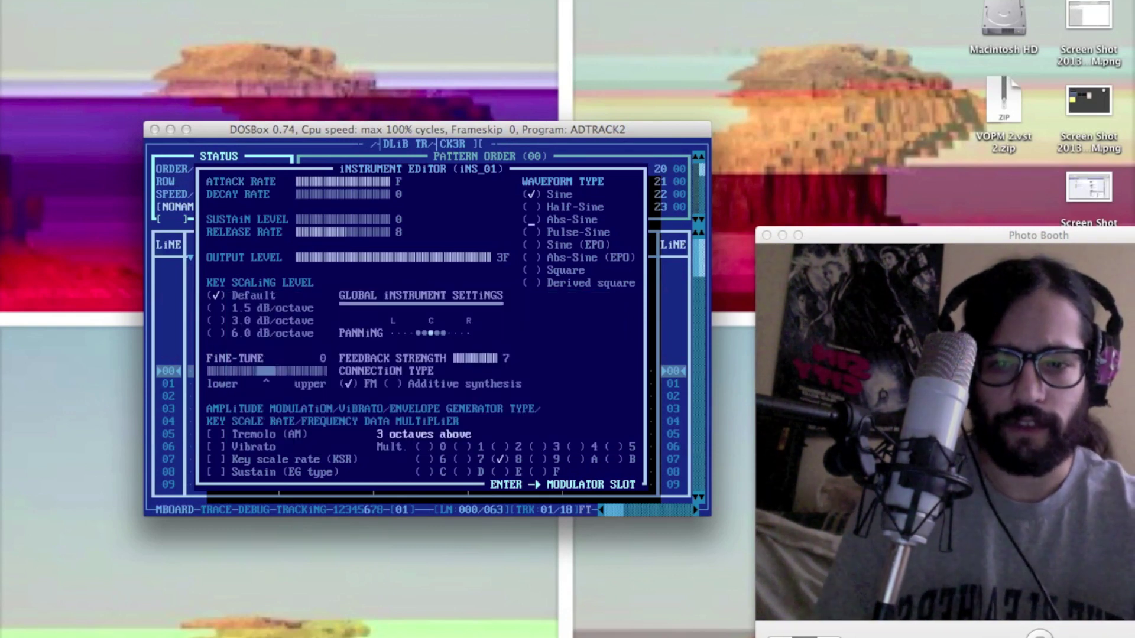
{"action": "key", "text": "shift+Tab"}
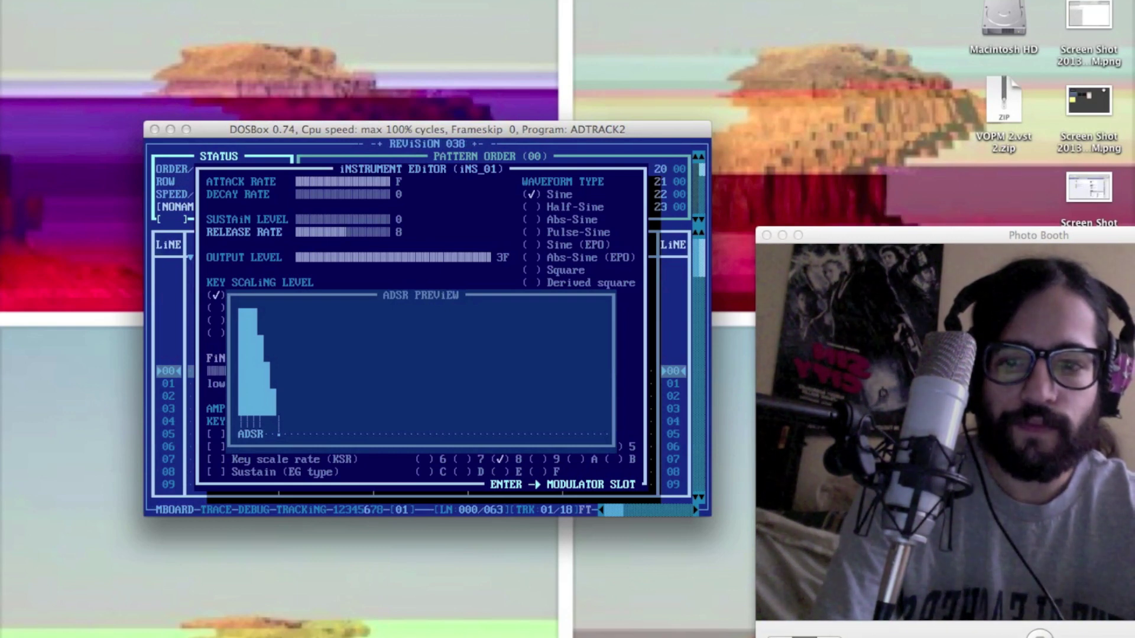
{"action": "key", "text": "ctrl+Down"}
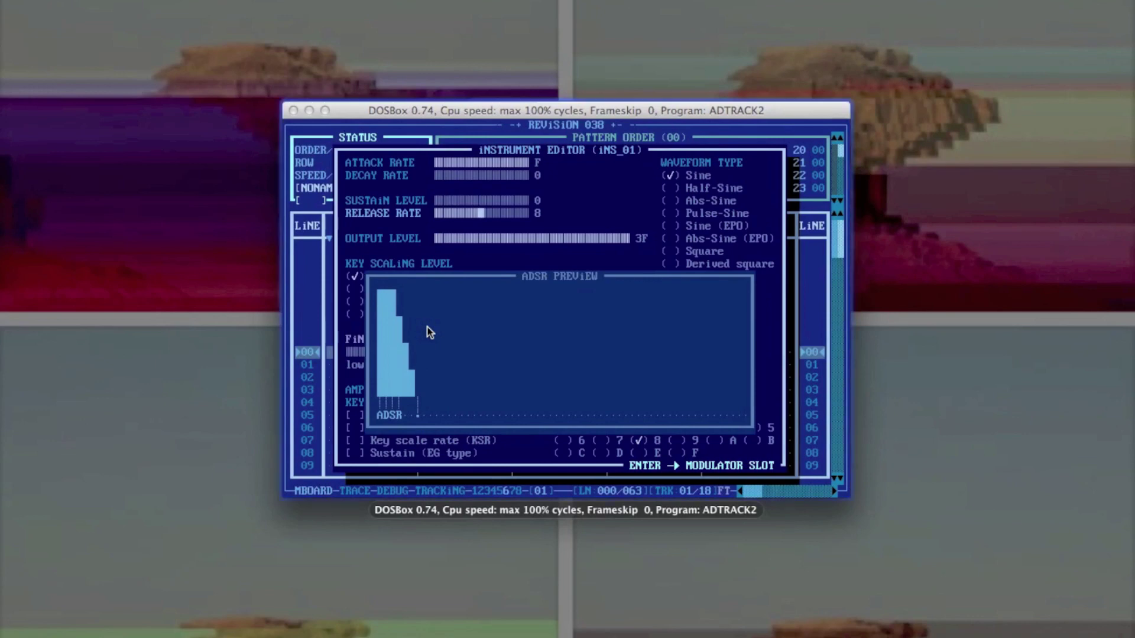
{"action": "left_click", "coordinate": [430, 333]}
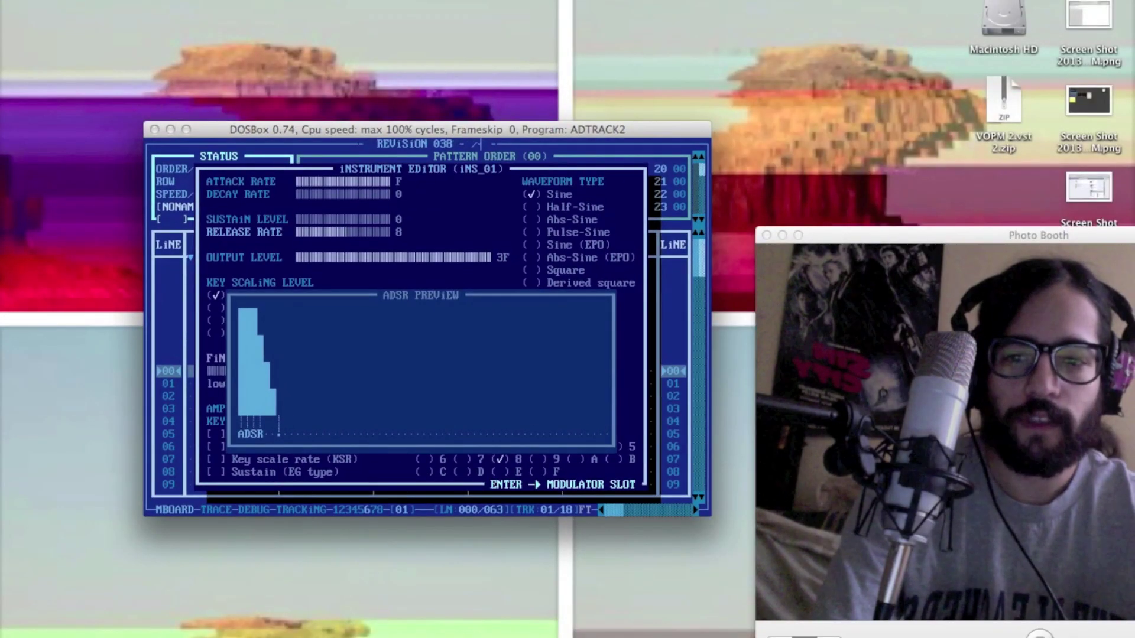
{"action": "key", "text": "Left"}
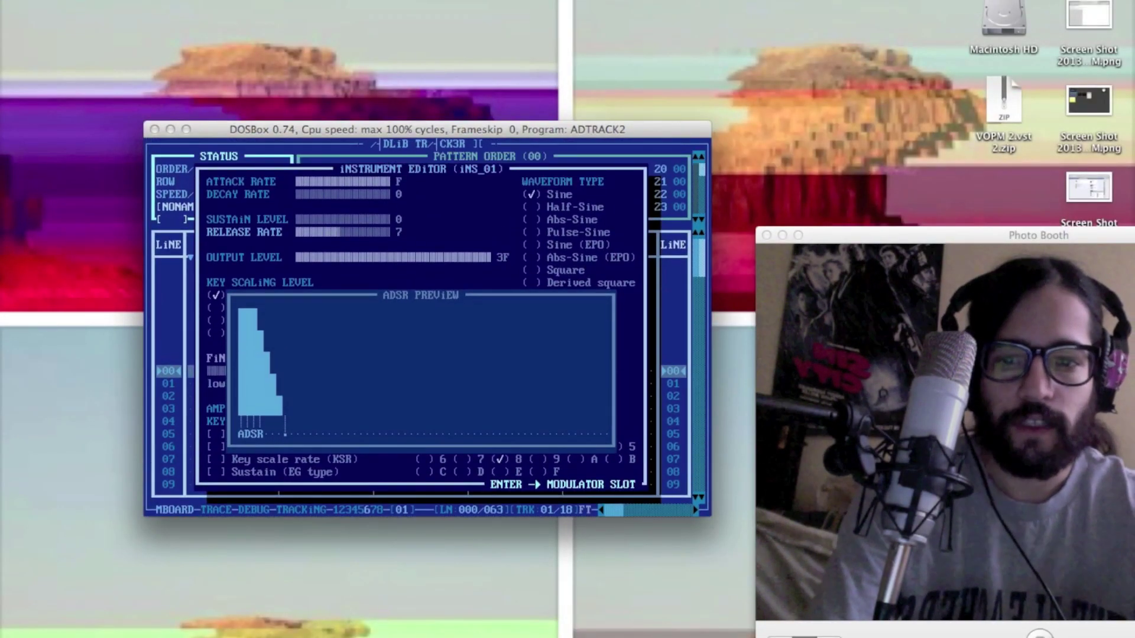
Lower the carrier's release rate to 6, then bring up the Mac Dashboard.
{"action": "key", "text": "Return"}
{"action": "key", "text": "Left"}
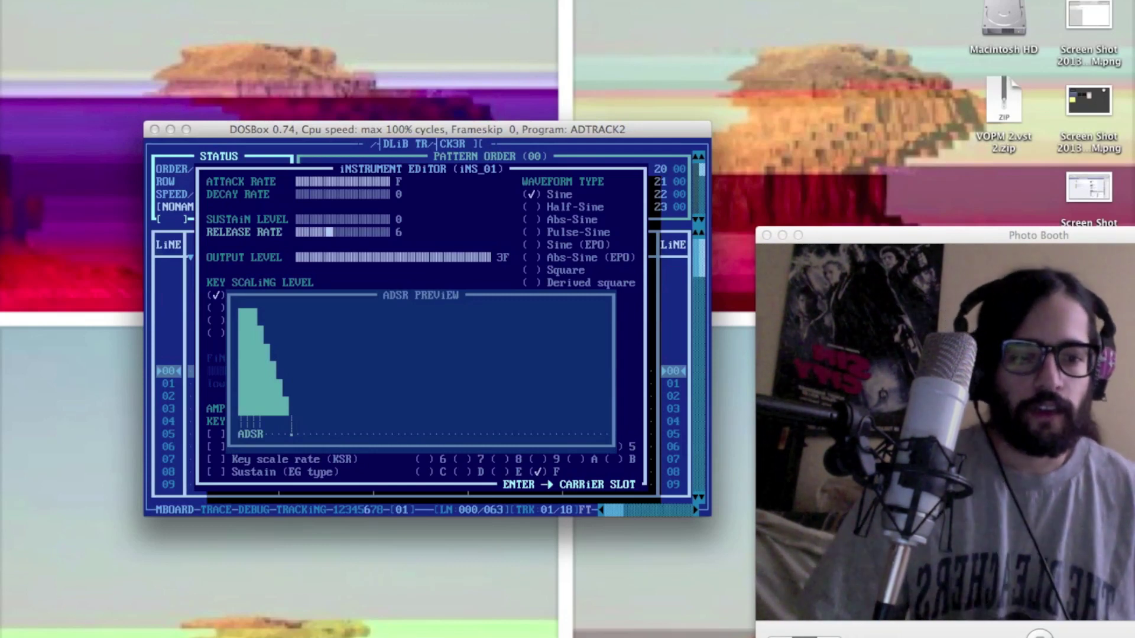
{"action": "key", "text": "Down"}
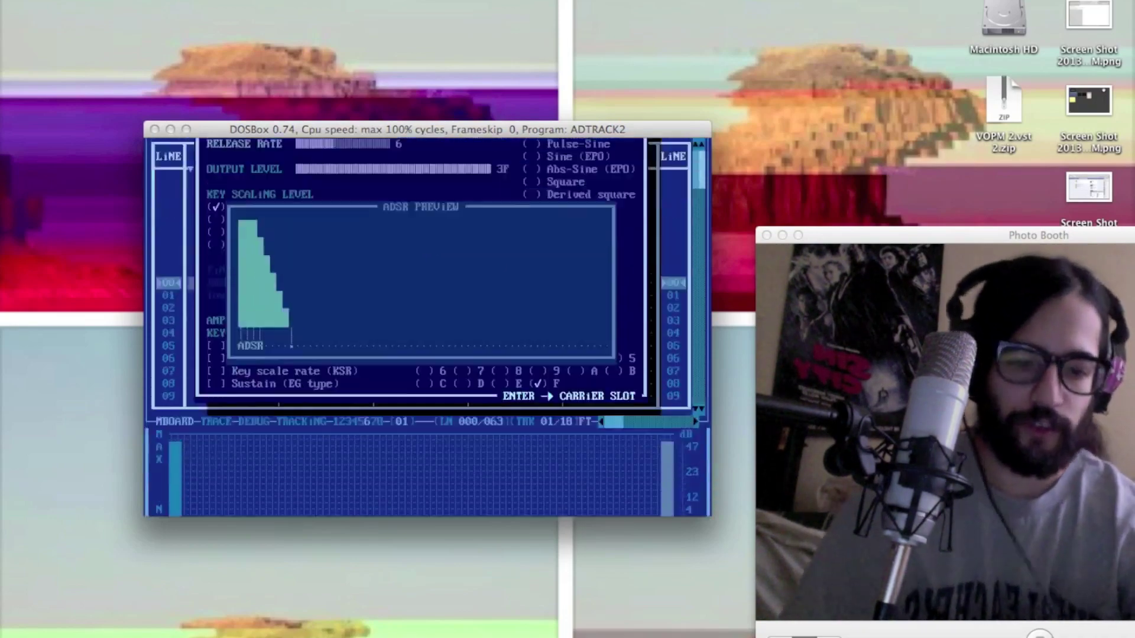
{"action": "key", "text": "F12"}
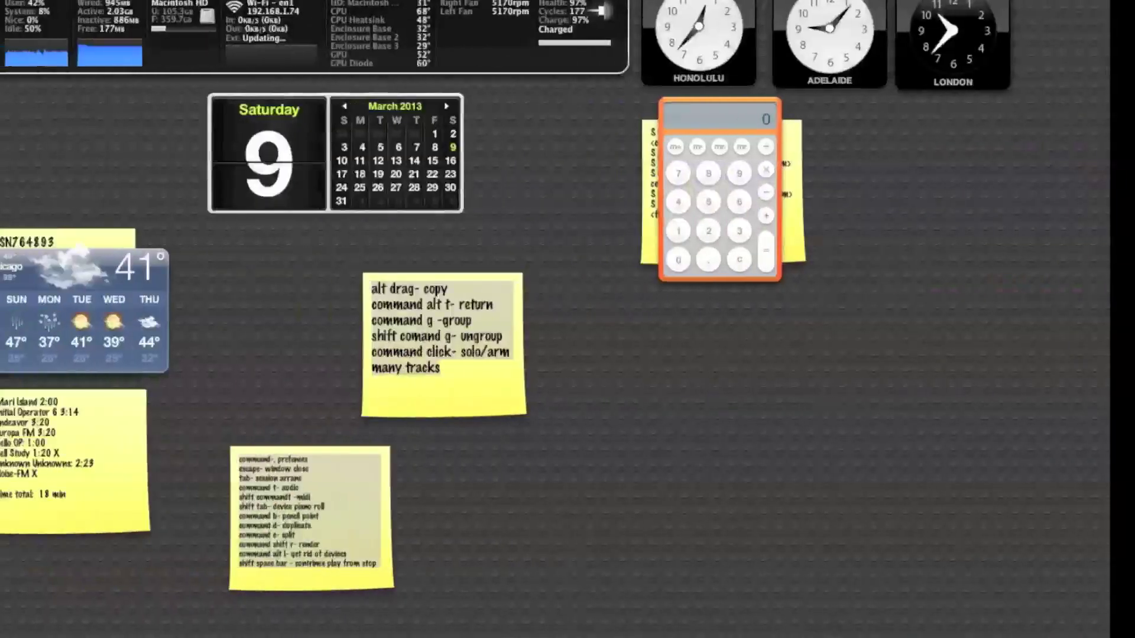
Leave the Dashboard and bring the TextEdit release-effect notes window to the front.
{"action": "key", "text": "F12"}
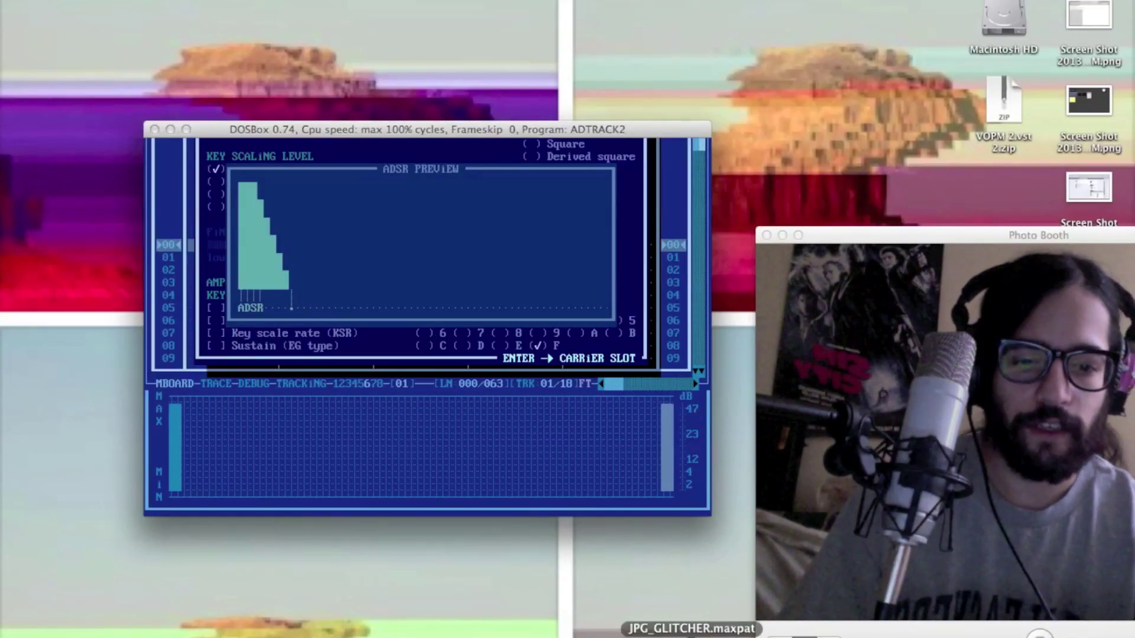
{"action": "left_click", "coordinate": [486, 635]}
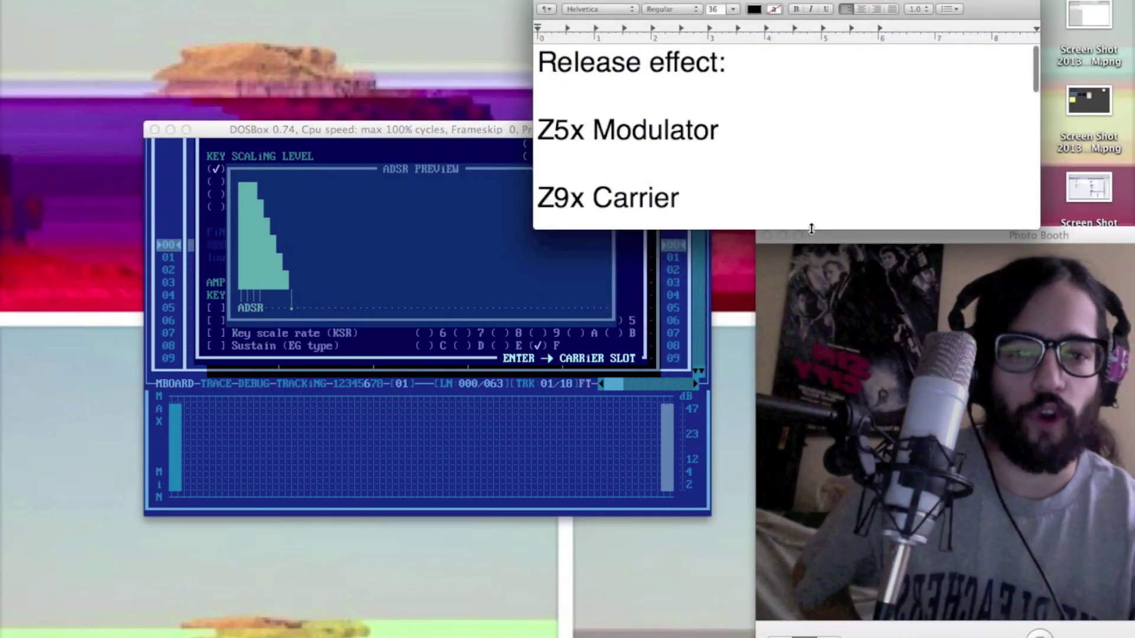
{"action": "left_click_drag", "start_coordinate": [810, 229], "coordinate": [822, 273]}
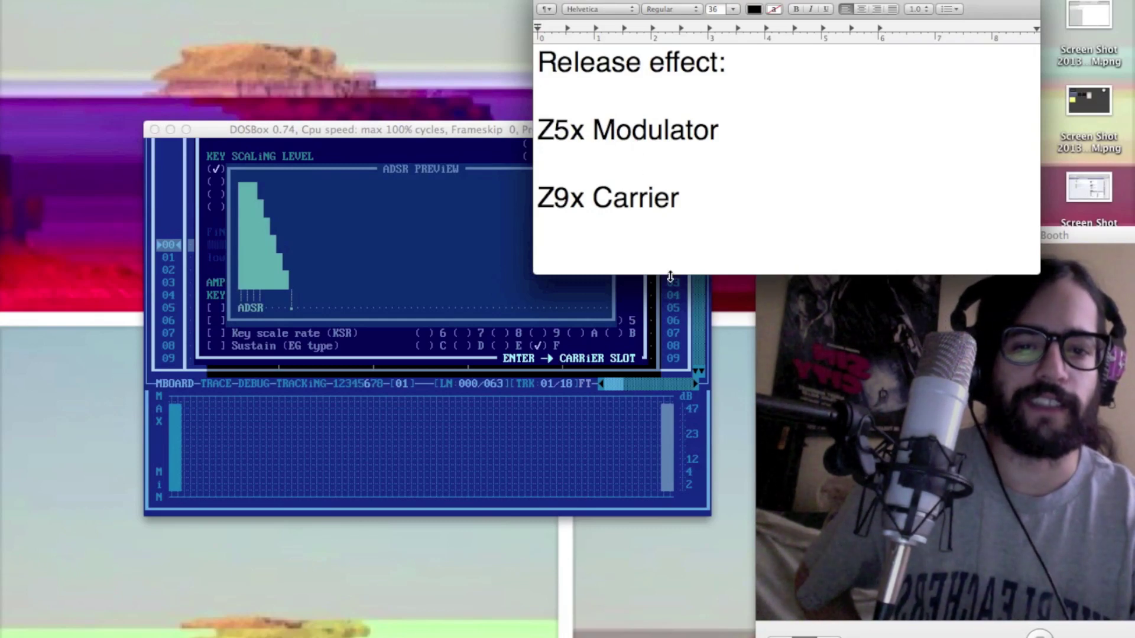
Enlarge the notes window and change the open hi-hat row's effects to Z97 Z56.
{"action": "left_click_drag", "start_coordinate": [671, 274], "coordinate": [686, 368]}
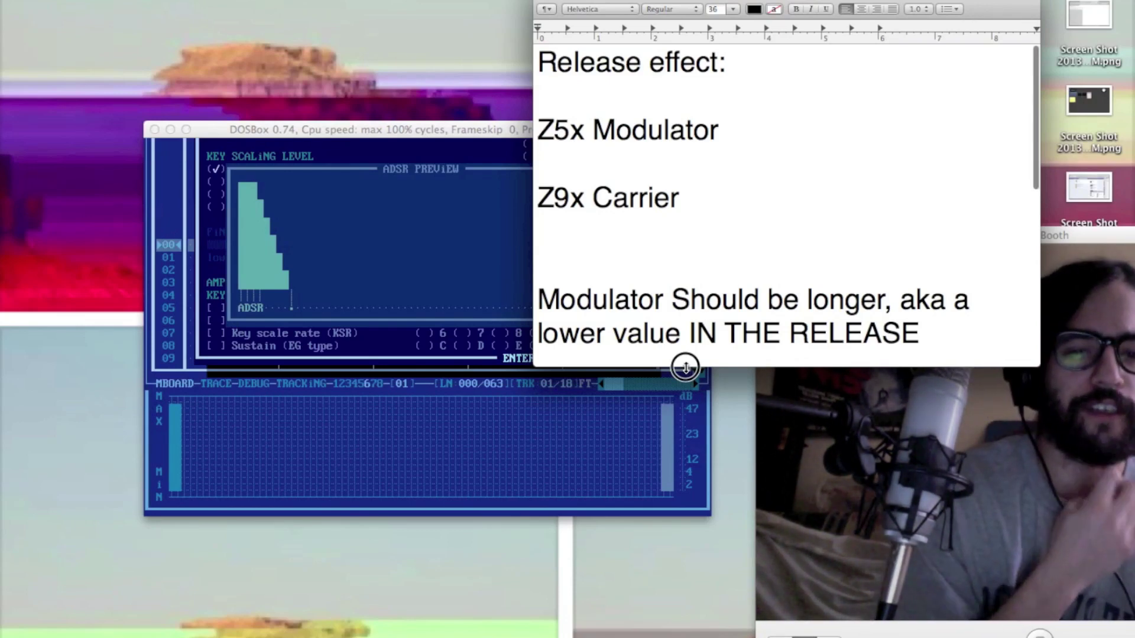
{"action": "left_click_drag", "start_coordinate": [686, 367], "coordinate": [801, 628]}
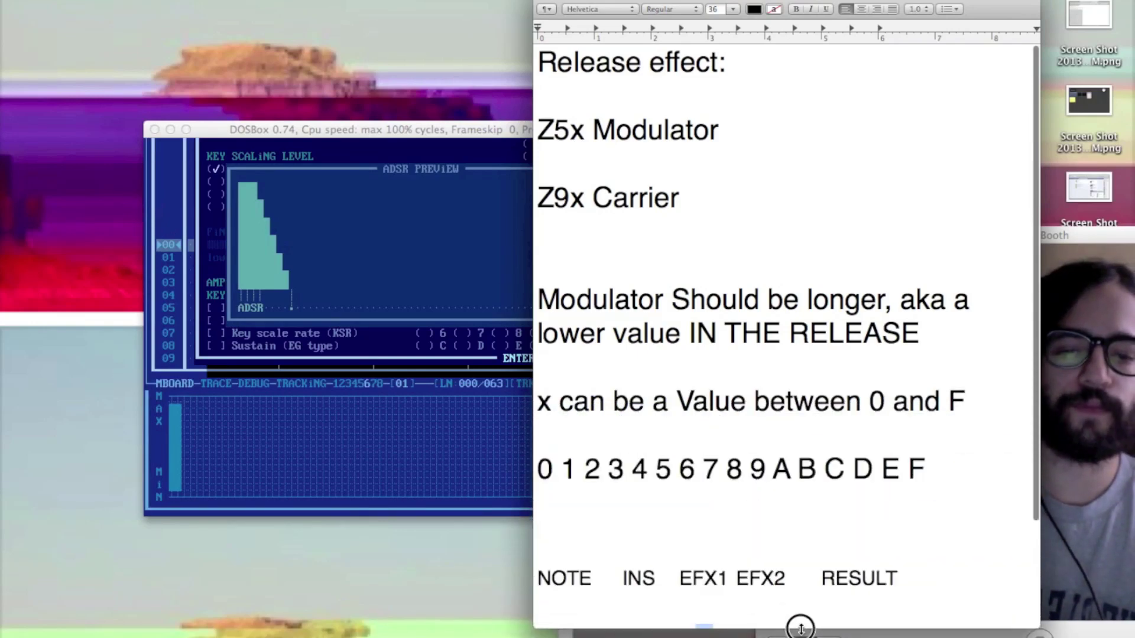
{"action": "scroll", "coordinate": [786, 562], "scroll_direction": "down", "scroll_amount": 4}
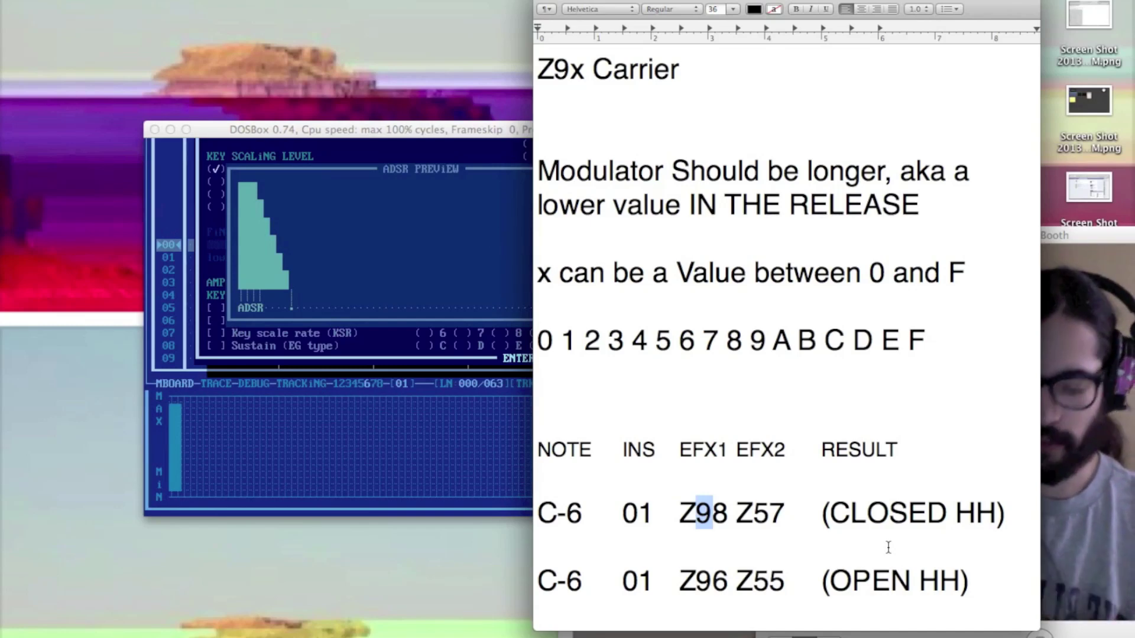
{"action": "type", "text": "7 Z5"}
{"action": "type", "text": "6"}
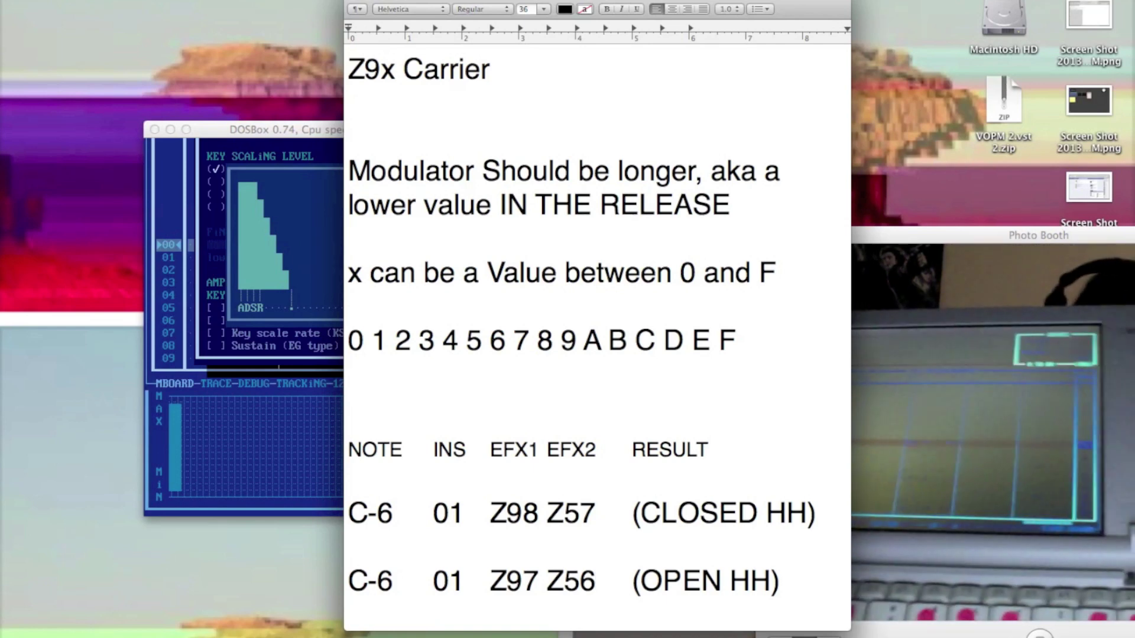
{"action": "left_click", "coordinate": [973, 331]}
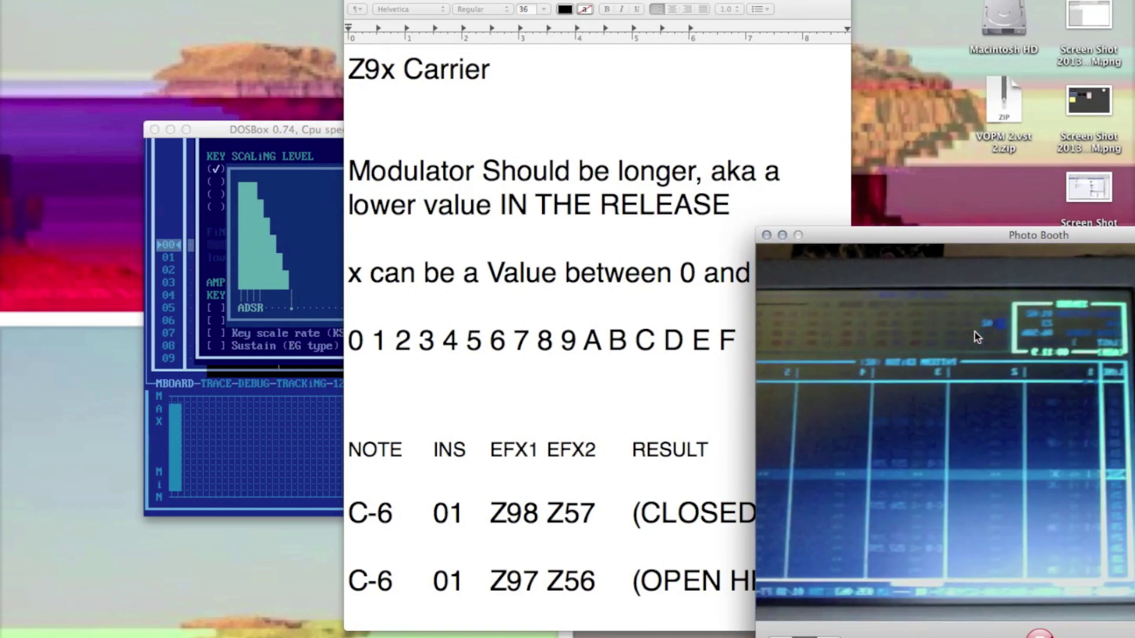